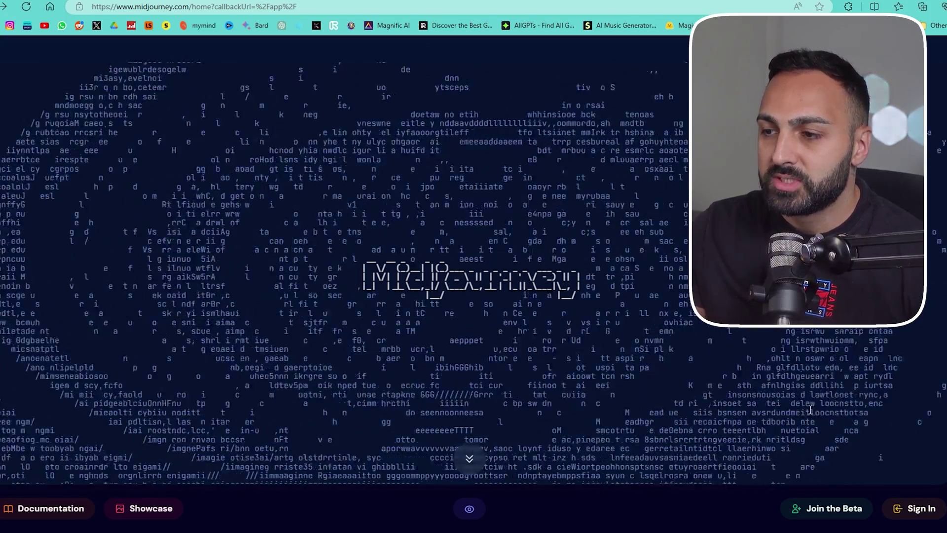
# Join the Midjourney beta from midjourney.com so its Discord server opens at getting-started
pyautogui.click(822, 516)
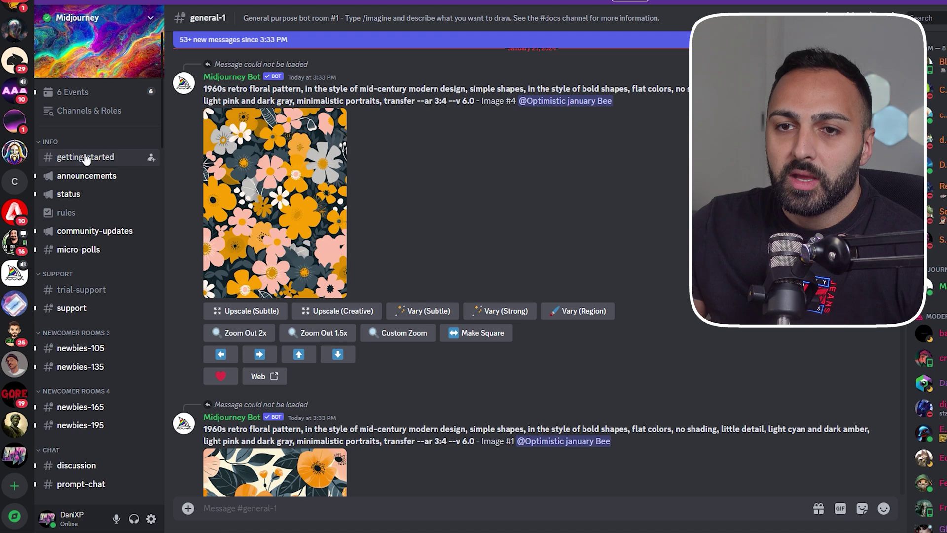
# Scroll the Midjourney channel list down and go to the general-2 channel
pyautogui.scroll(-8, 81, 260)
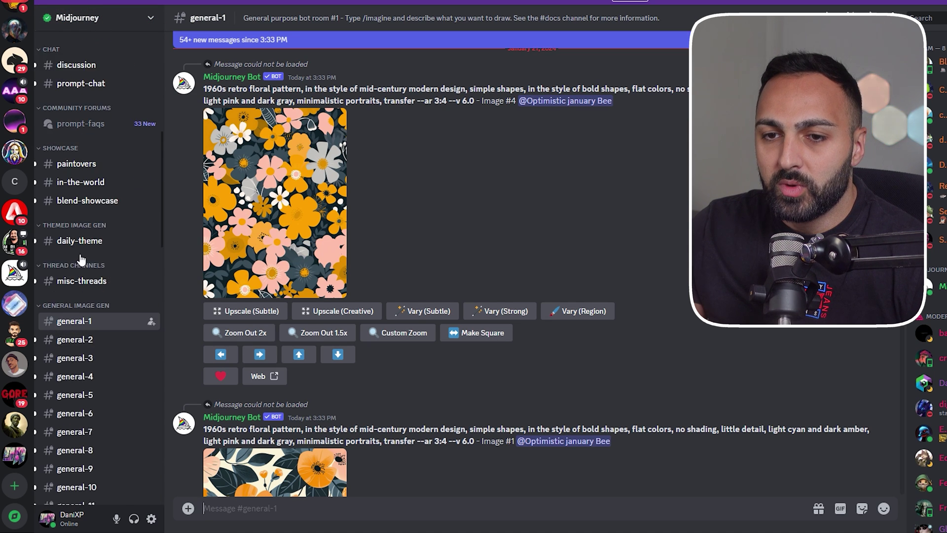
pyautogui.scroll(-3, 81, 260)
pyautogui.click(89, 251)
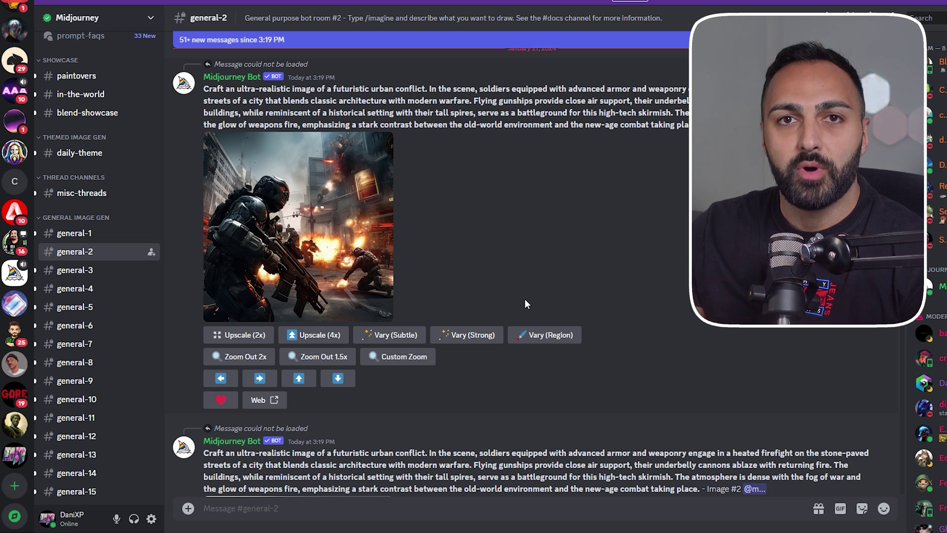
pyautogui.click(15, 486)
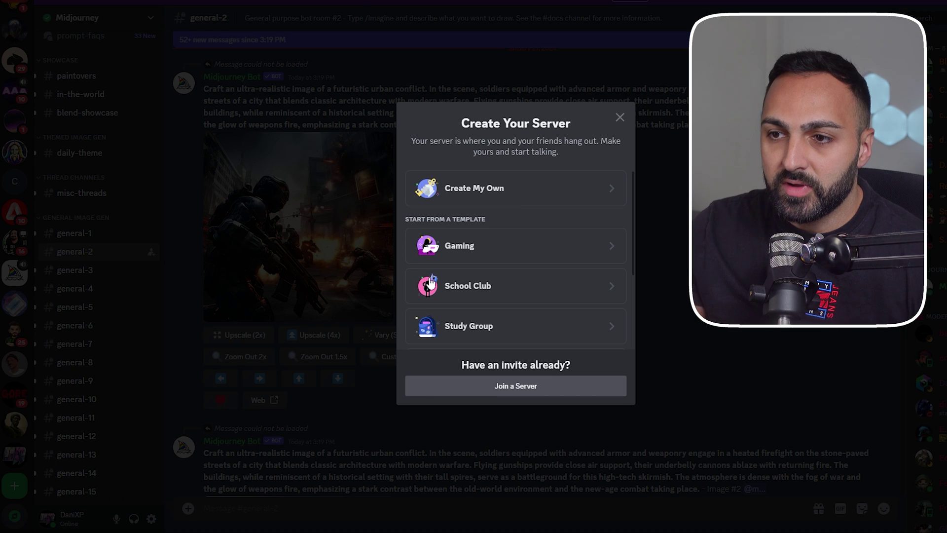
pyautogui.click(517, 197)
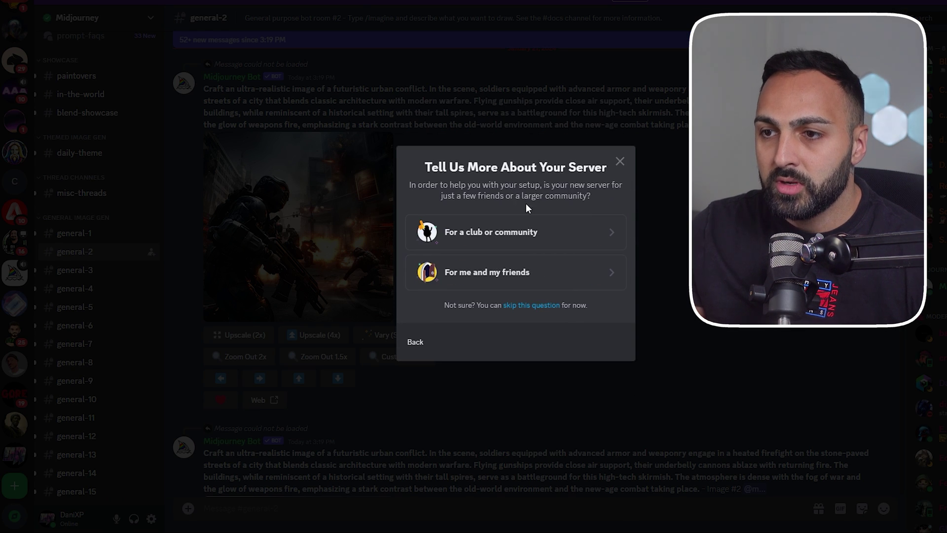
pyautogui.click(506, 276)
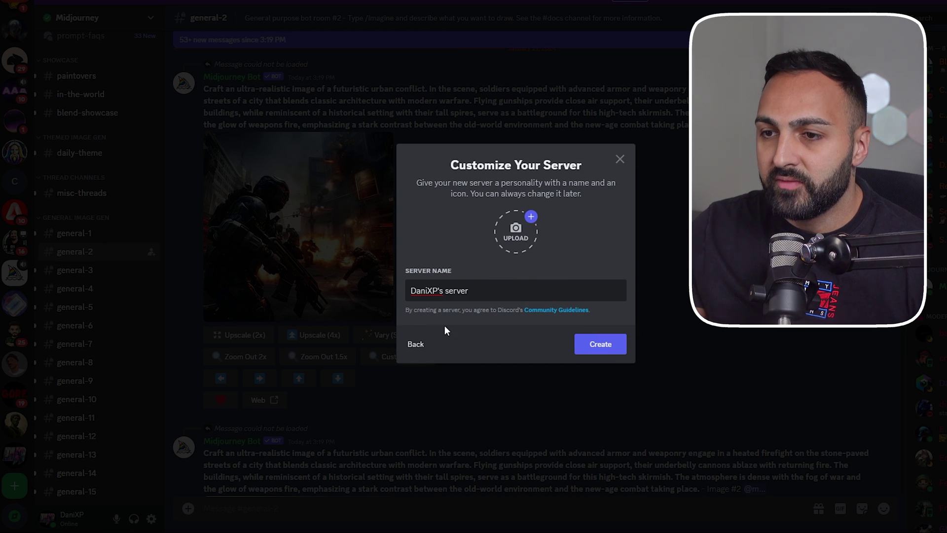
pyautogui.click(413, 348)
pyautogui.click(372, 349)
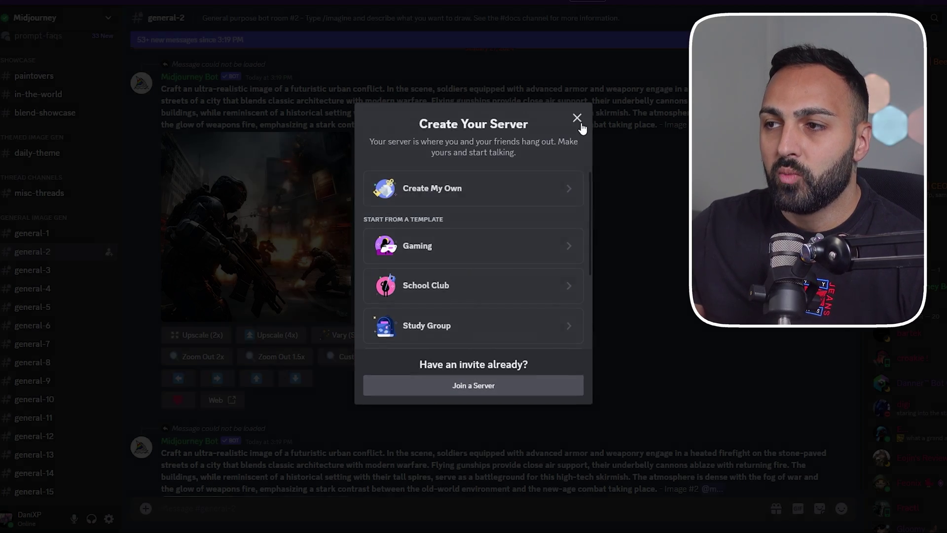
pyautogui.click(577, 121)
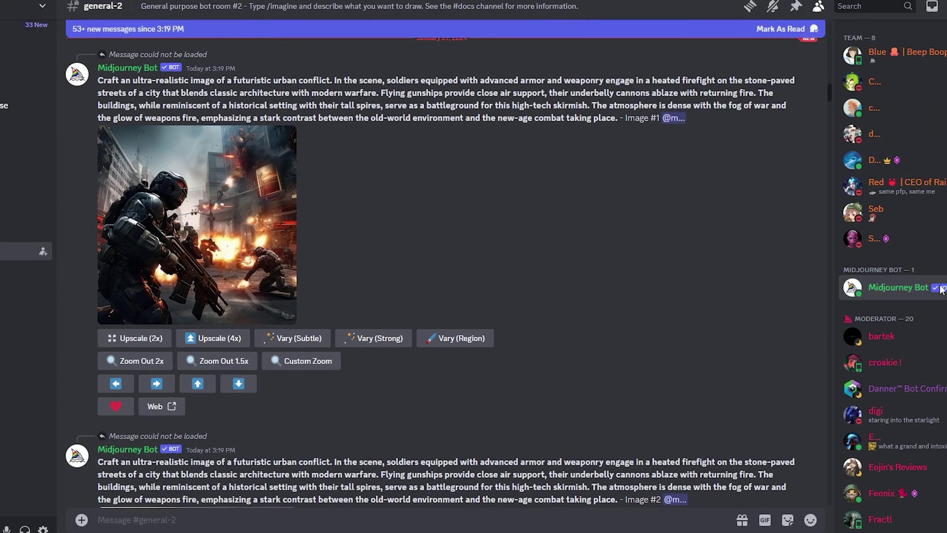
# Add the Midjourney Bot to the Content server from its profile card's Add App option
pyautogui.click(920, 291)
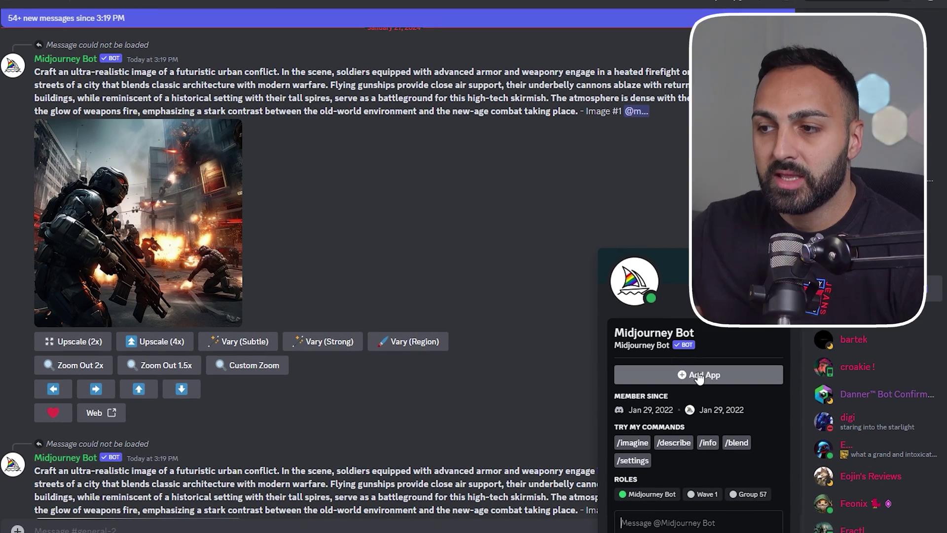
pyautogui.click(699, 376)
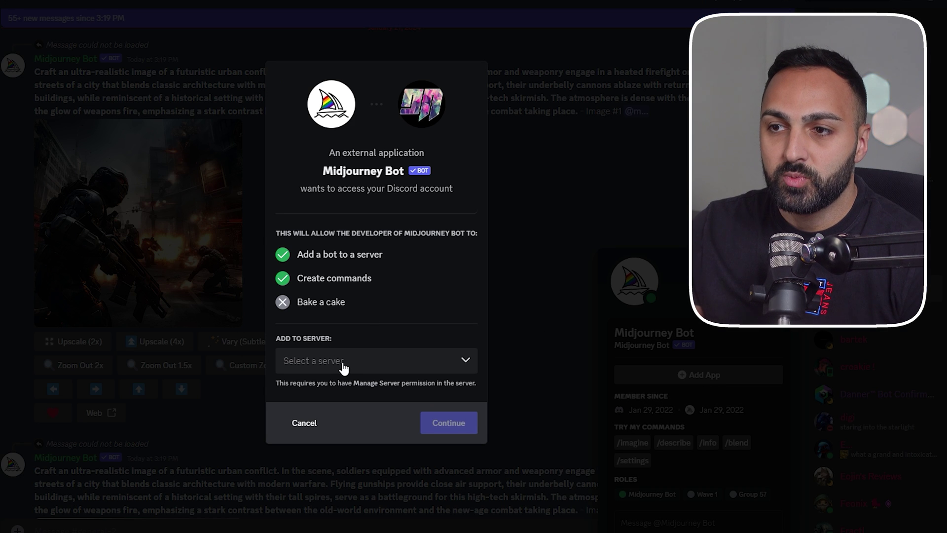
pyautogui.click(371, 369)
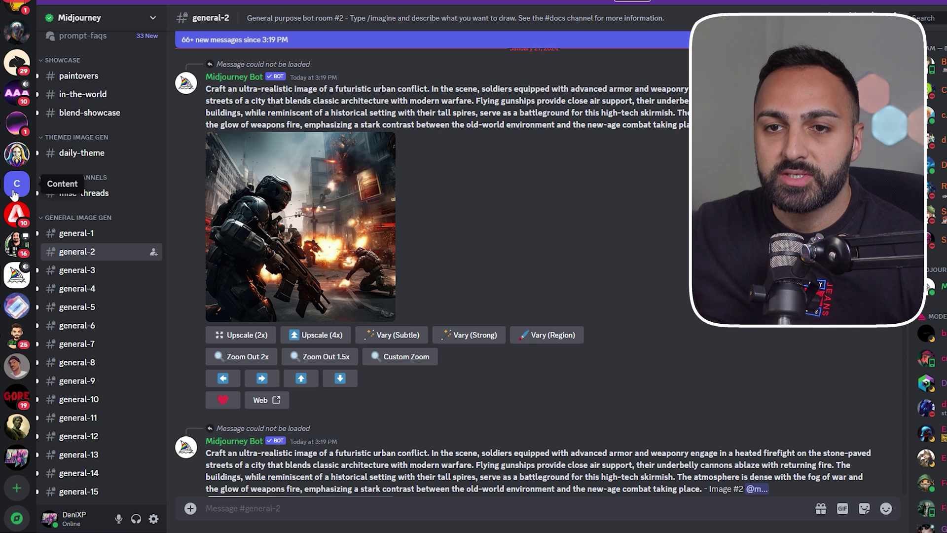
# Switch to the Content server, starting and then cancelling a new channel
pyautogui.click(16, 187)
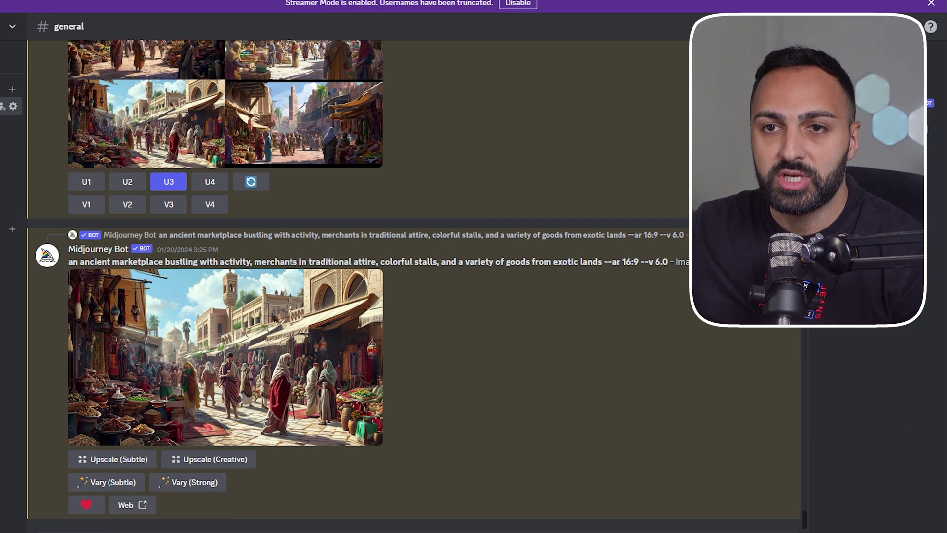
pyautogui.click(13, 91)
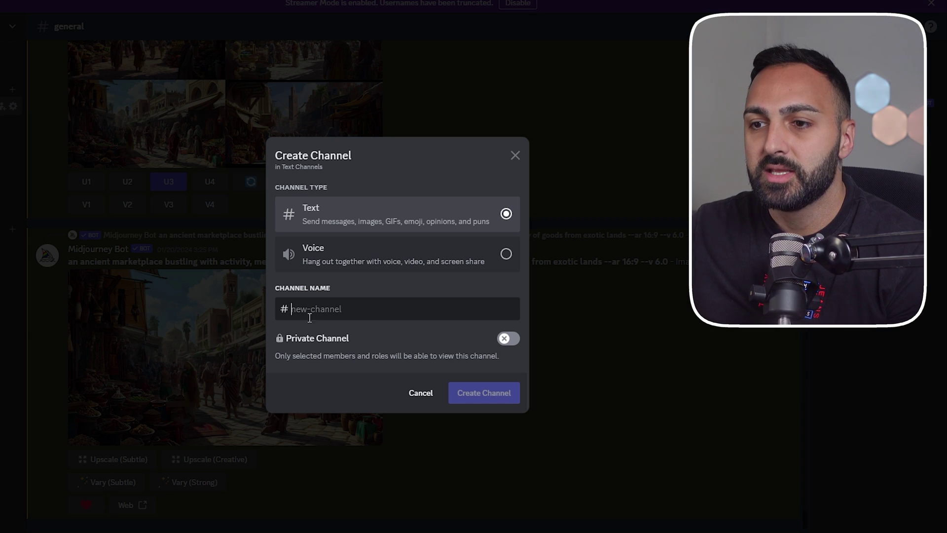
pyautogui.click(420, 395)
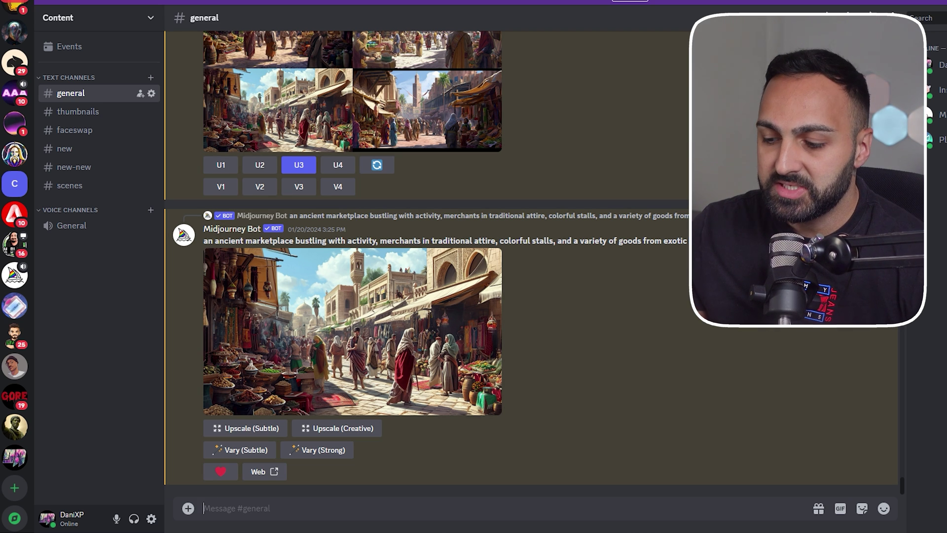
pyautogui.moveTo(529, 532)
pyautogui.write('/')
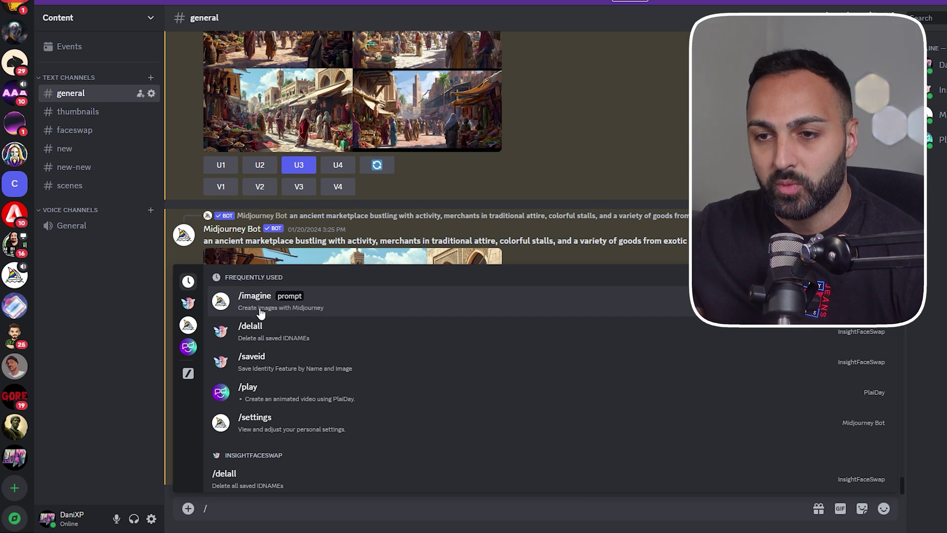
pyautogui.press('BackSpace')
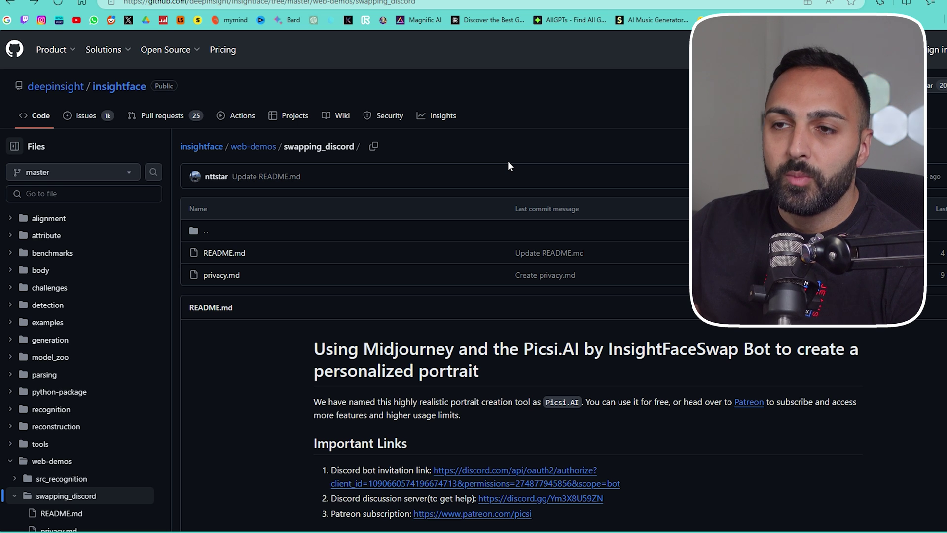
# Add the InsightFaceSwap bot to the Content server using the swapping_discord README invitation link
pyautogui.scroll(-3, 495, 227)
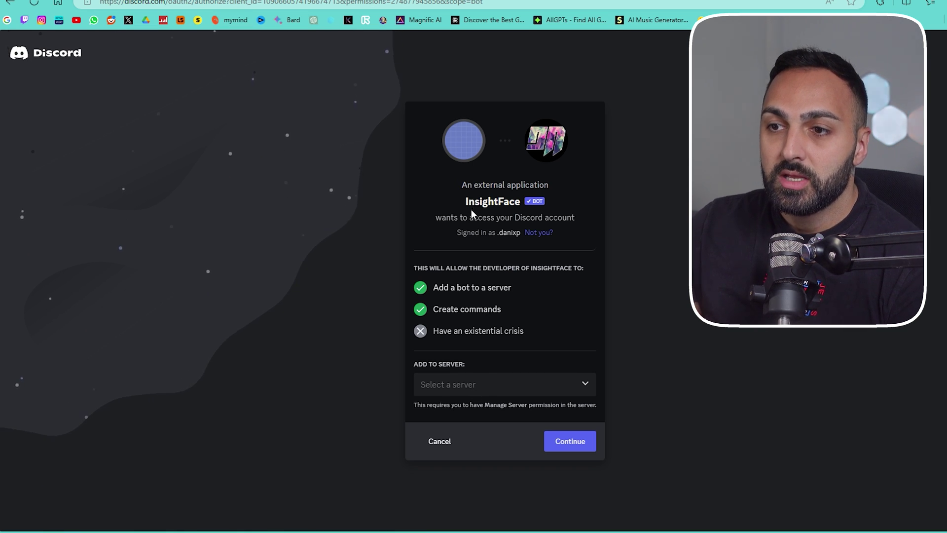
pyautogui.click(539, 390)
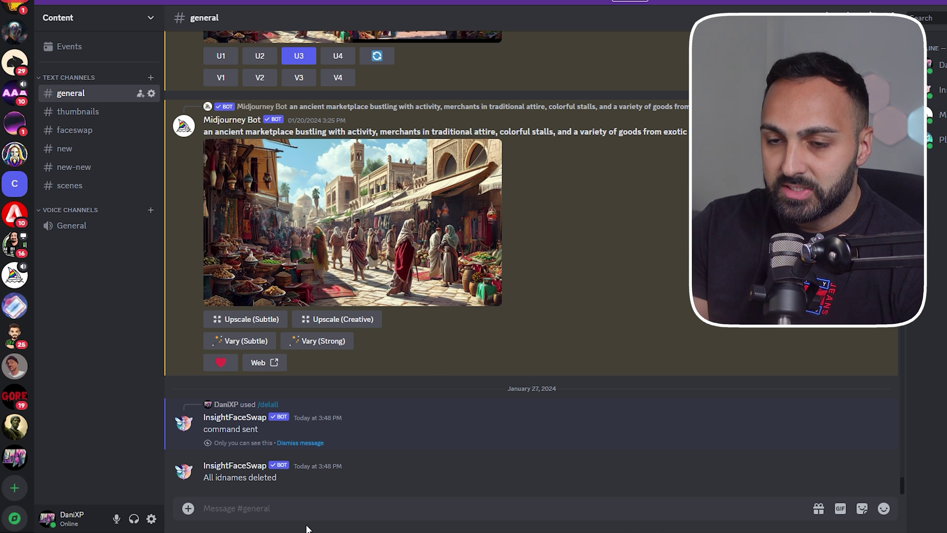
# Run /saveid with IMG_4207.JPEG to store it as a named InsightFaceSwap face identity
pyautogui.write('/')
pyautogui.press('Down')
pyautogui.press('Down')
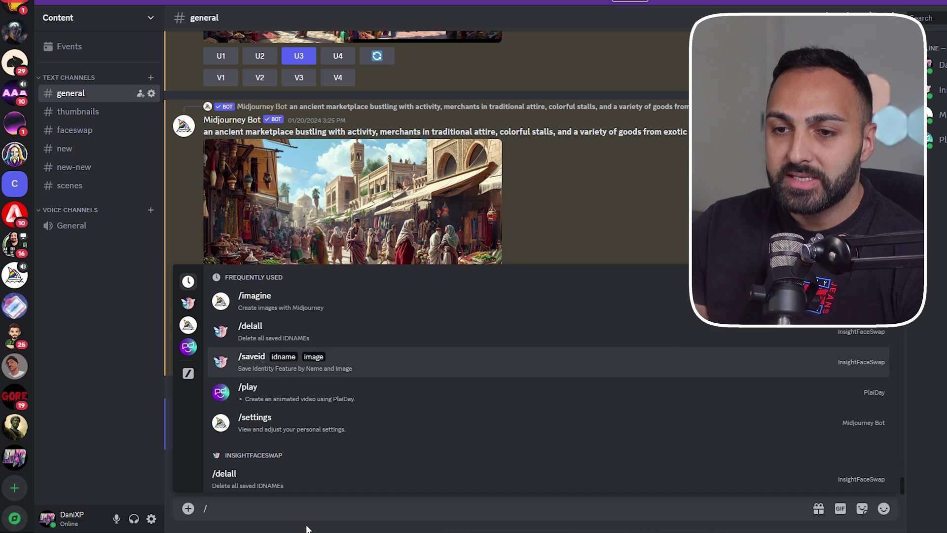
pyautogui.click(343, 367)
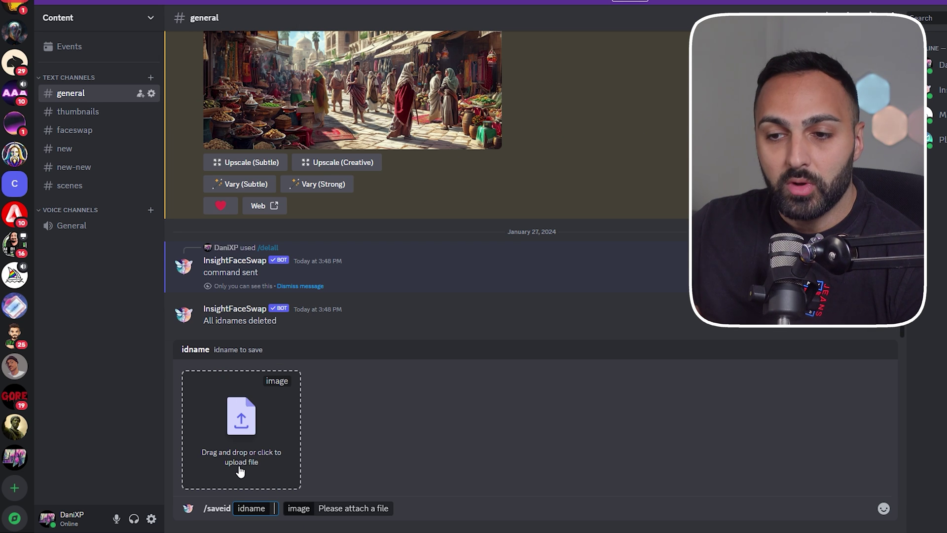
pyautogui.click(247, 443)
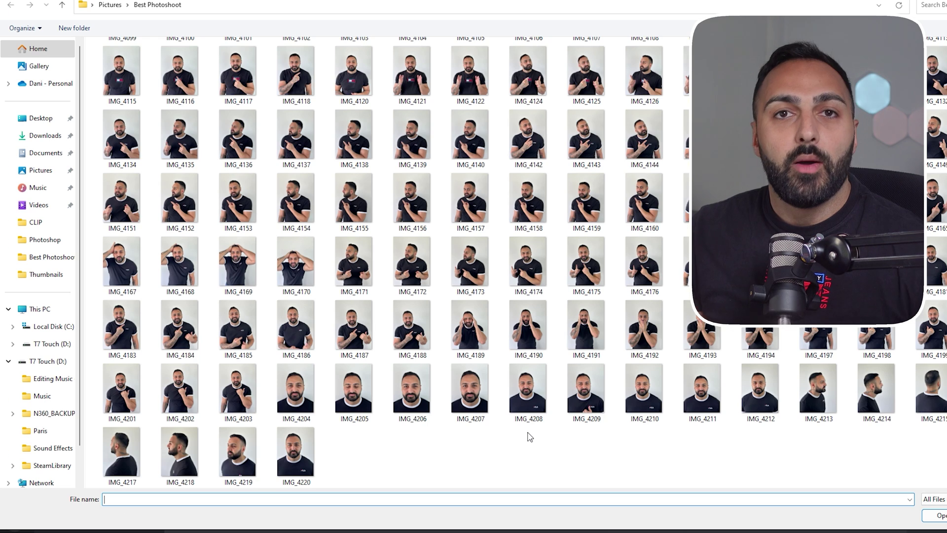
pyautogui.doubleClick(472, 393)
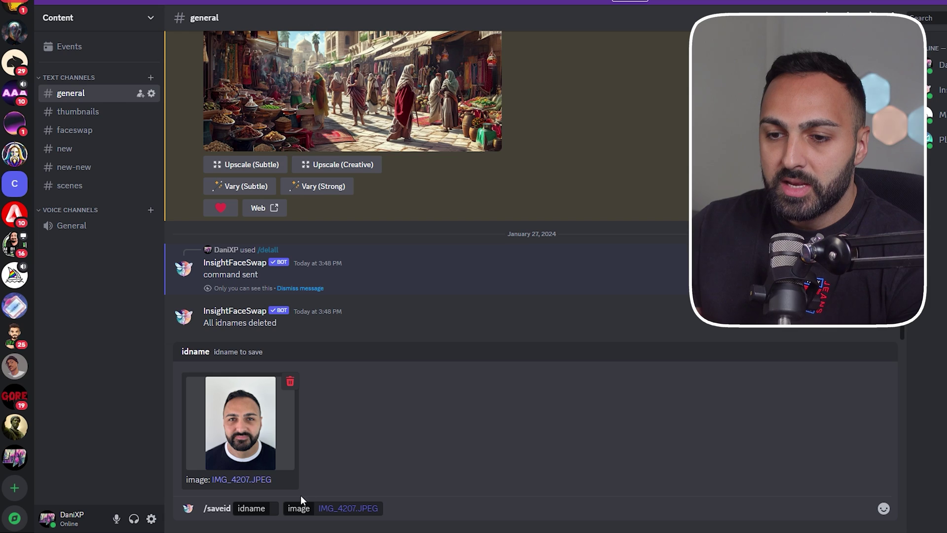
pyautogui.click(276, 508)
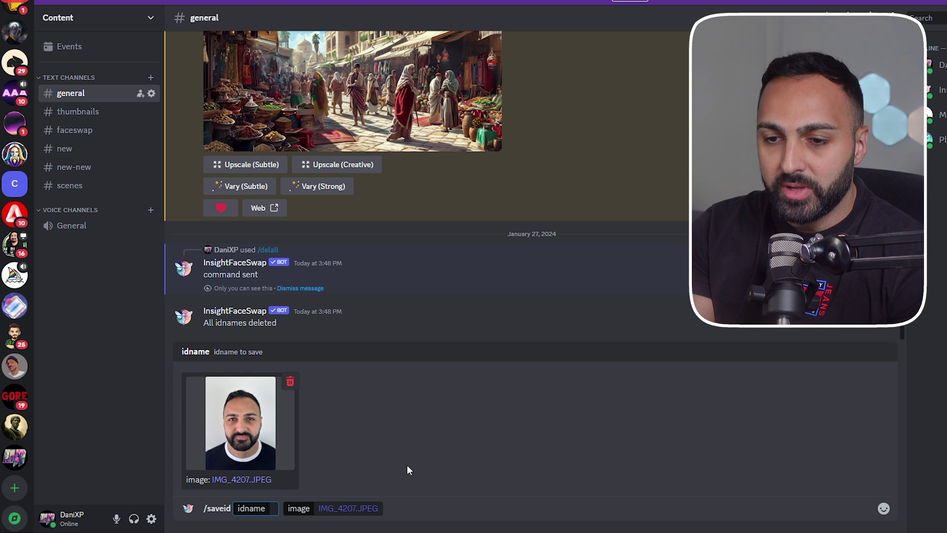
pyautogui.write('dani')
pyautogui.press('Return')
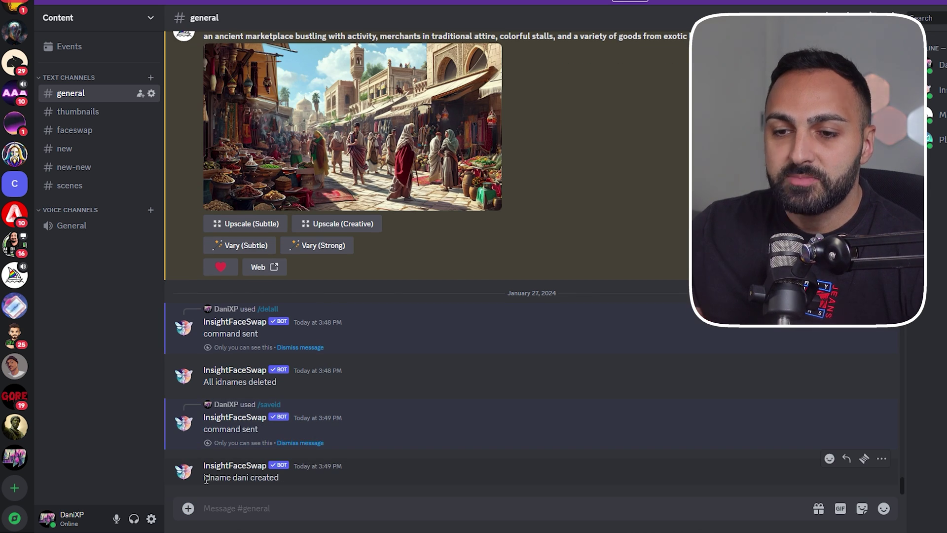
pyautogui.moveTo(206, 478); pyautogui.dragTo(229, 478)
pyautogui.click(229, 481)
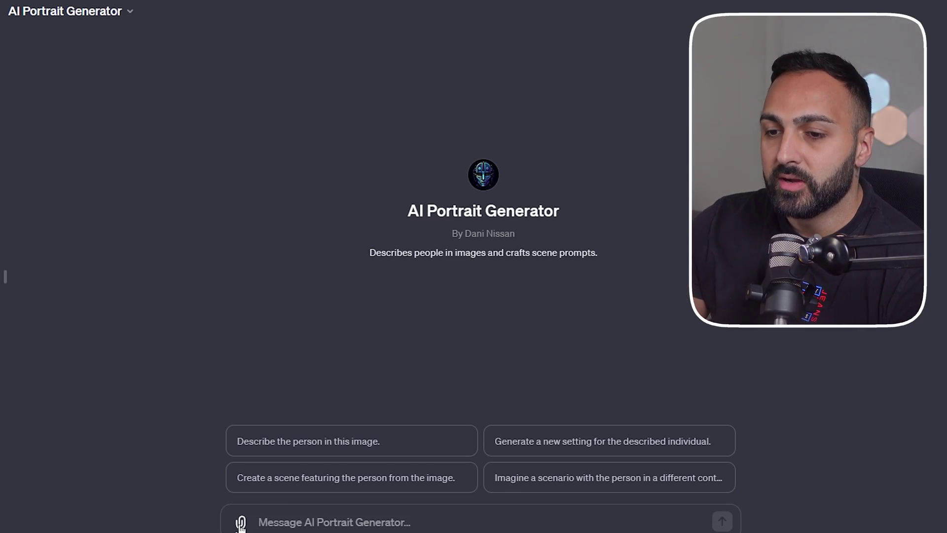
# Attach photos IMG_4212 through IMG_4220 from the Best Photoshoot folder to the portrait chat
pyautogui.click(241, 523)
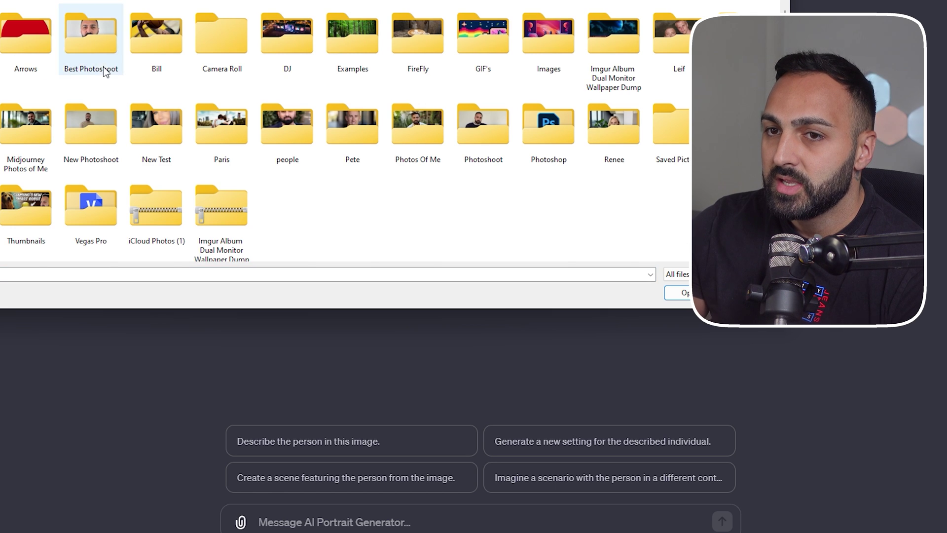
pyautogui.doubleClick(91, 39)
pyautogui.scroll(-3, 314, 205)
pyautogui.scroll(-3, 317, 202)
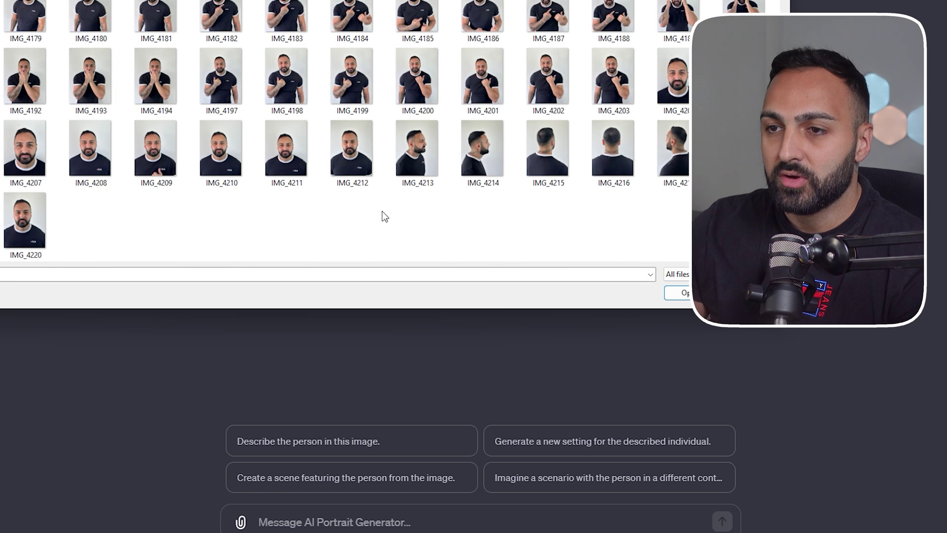
pyautogui.click(352, 150)
pyautogui.keyDown('ctrl'); pyautogui.click(416, 158); pyautogui.keyUp('ctrl')
pyautogui.keyDown('ctrl'); pyautogui.click(482, 158); pyautogui.keyUp('ctrl')
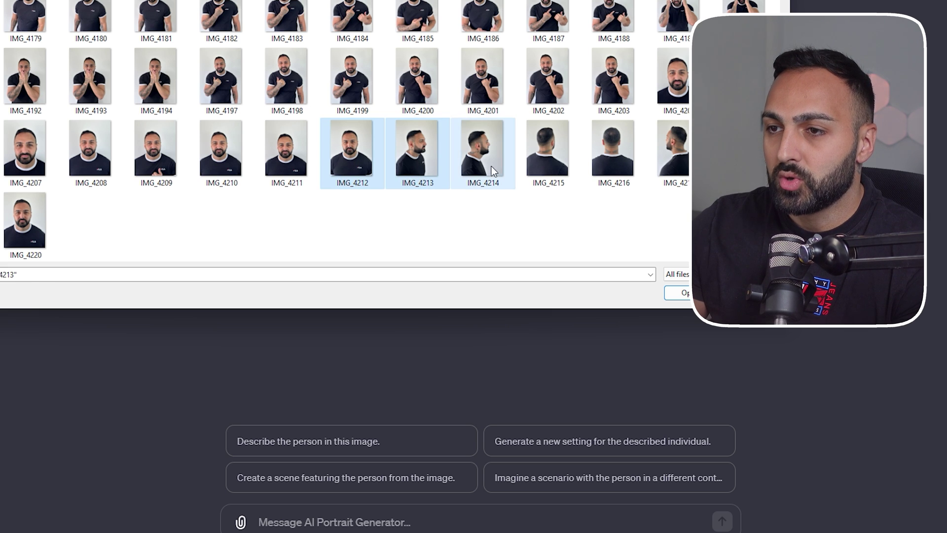
pyautogui.keyDown('ctrl'); pyautogui.click(547, 157); pyautogui.keyUp('ctrl')
pyautogui.keyDown('ctrl'); pyautogui.click(613, 158); pyautogui.keyUp('ctrl')
pyautogui.keyDown('ctrl'); pyautogui.click(673, 171); pyautogui.keyUp('ctrl')
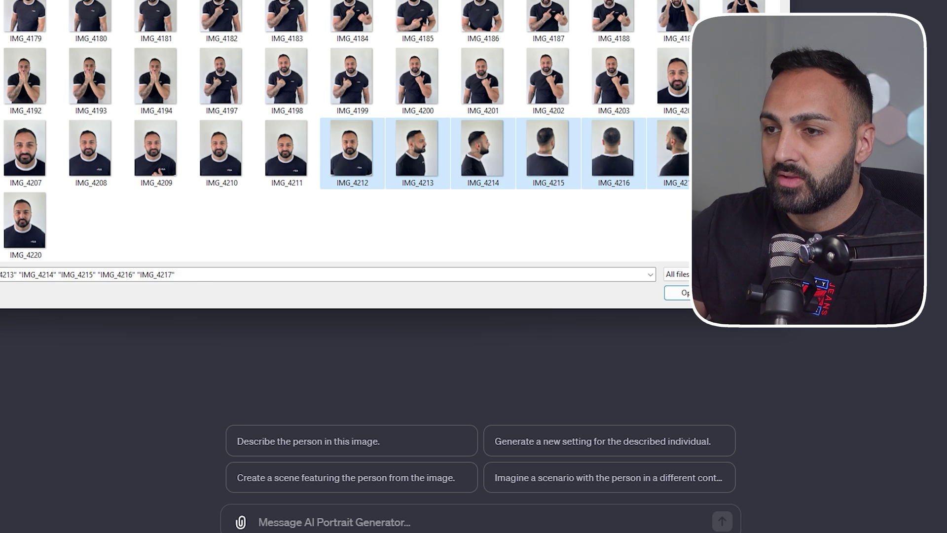
pyautogui.keyDown('shift'); pyautogui.click(26, 240); pyautogui.keyUp('shift')
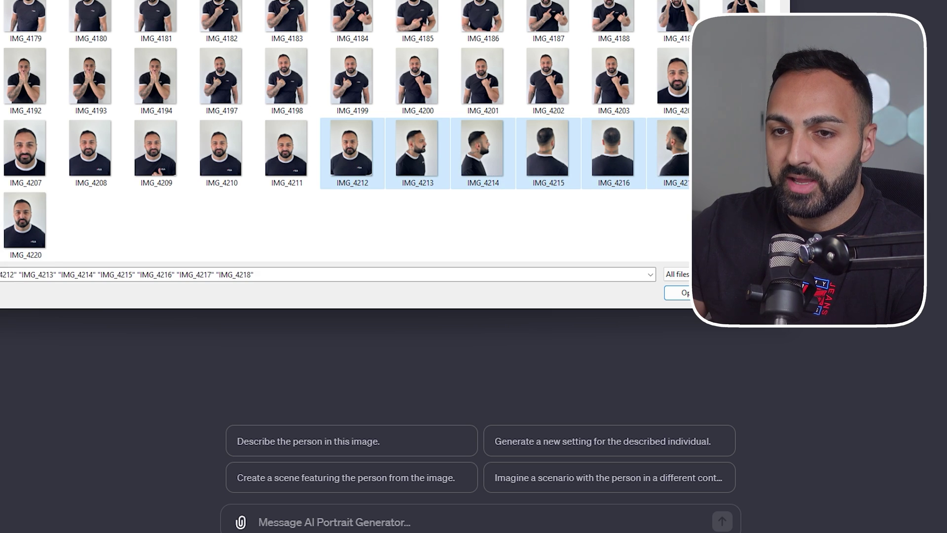
pyautogui.click(679, 291)
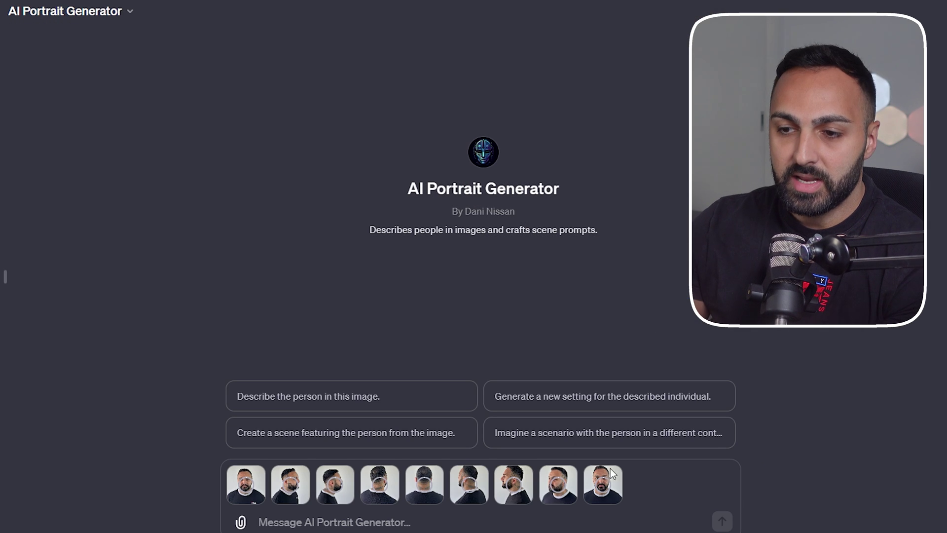
pyautogui.moveTo(603, 494)
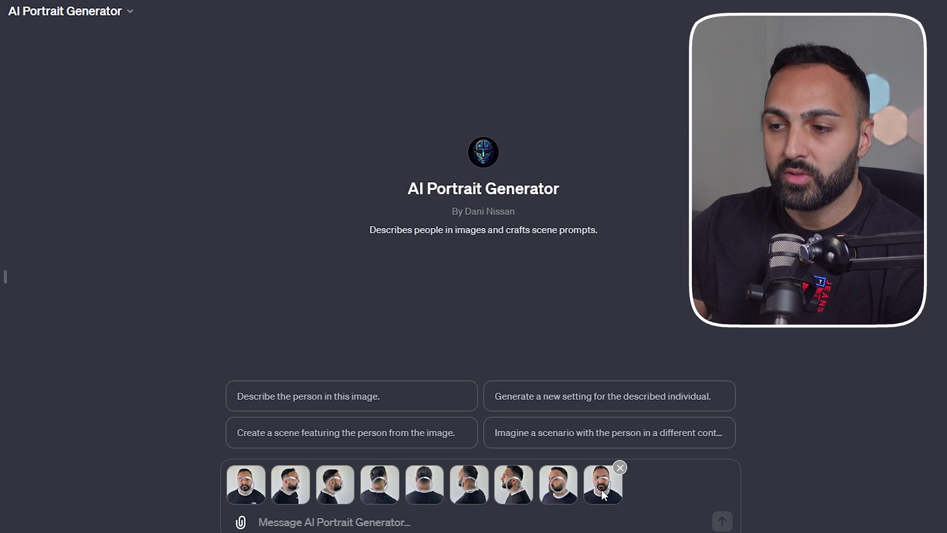
pyautogui.click(329, 521)
# Paste the facial-analysis request, review the description, then paste the multi-scene prompt request
pyautogui.write("Please analyze the facial features, hair, complexion, age, and race of the person in this image. Provide a description that covers these aspects, focusing on the individual's hair, skin tone, facial structure, and any distinguishing features. Exclude expression from the analysis.")
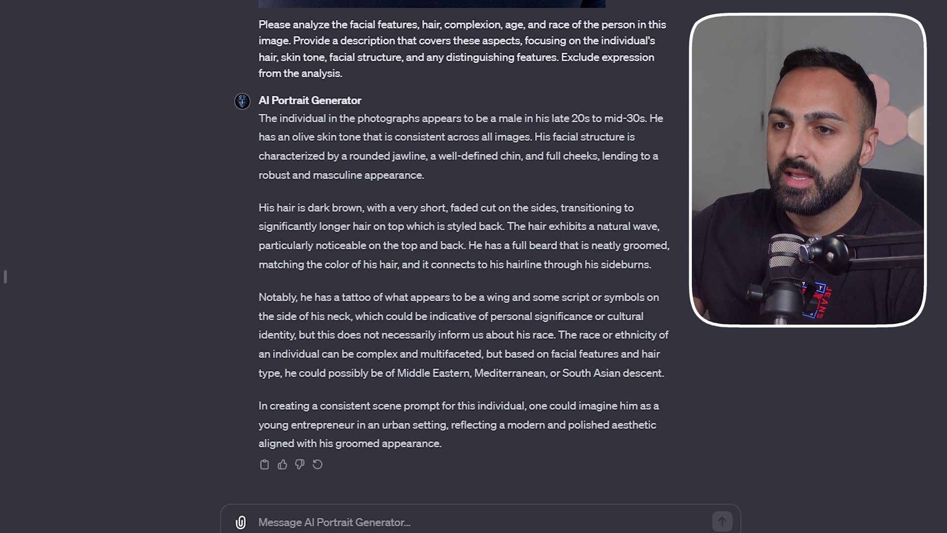
pyautogui.moveTo(259, 118); pyautogui.dragTo(597, 426)
pyautogui.click(597, 425)
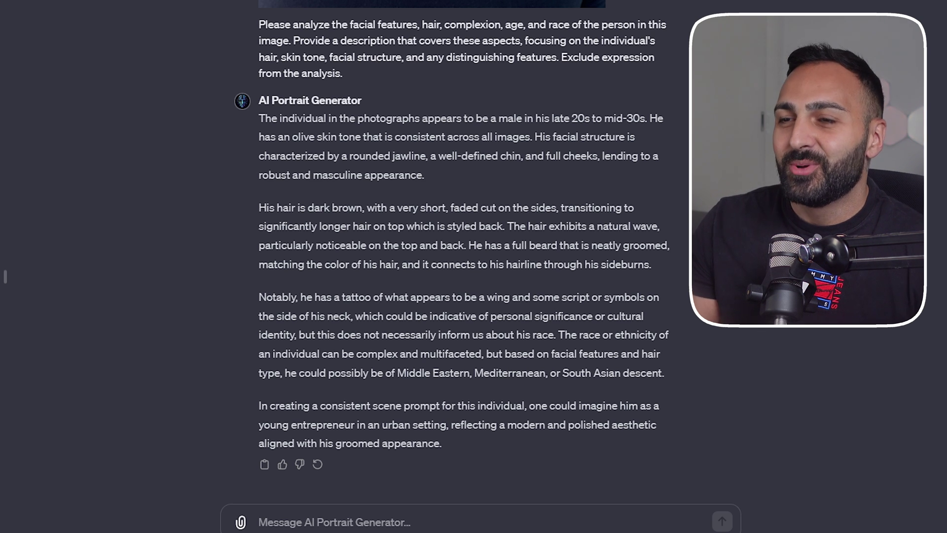
pyautogui.write('Using the provided descriptive analysis, create multiple individual prompts in different settings with these specific features. Always Keep the description of the person consistent across all prompts, only changing the scene in which he is located. Include "—ar 16:9" at the end of every prompt. Each prompt should describe a different setting and maintain the man\'s consistent physical description without referring to previous prompts.  Ensure that we make the person visually appealing using words like handsome and ensure they are always smiling in each prompt.')
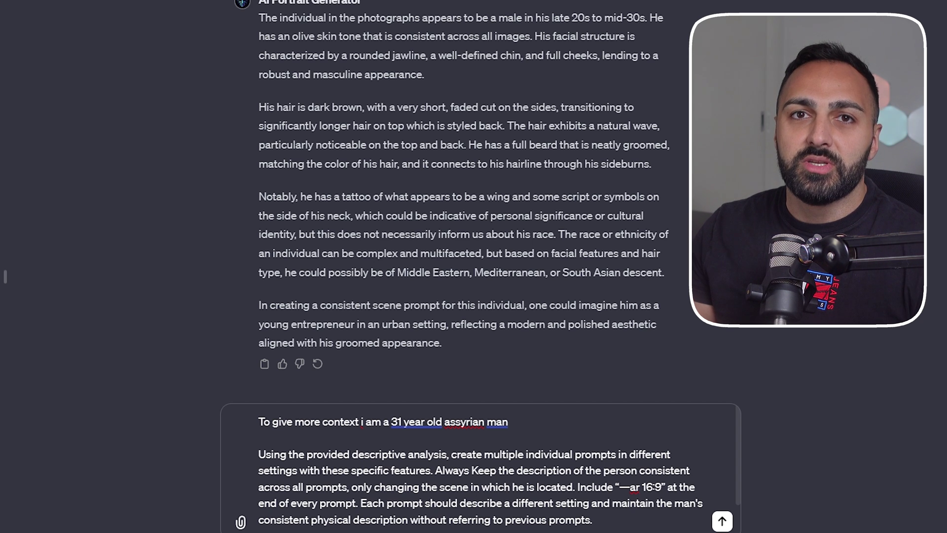
# Add the handsome, smiling paragraph, send the request, and copy Prompt 1 from the reply
pyautogui.write('Ensure that we make the person visually appealing using words like handsome and ensure they are always smiling in each prompt.')
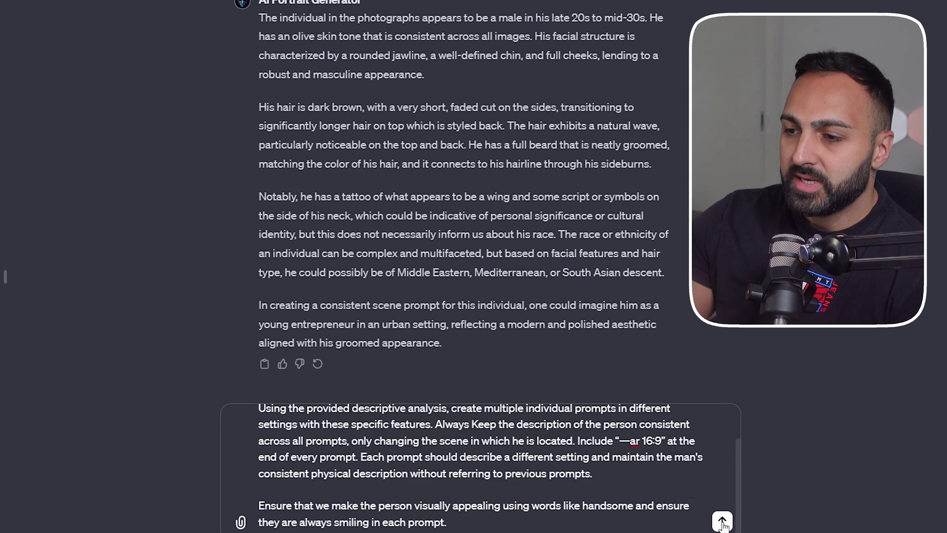
pyautogui.click(723, 522)
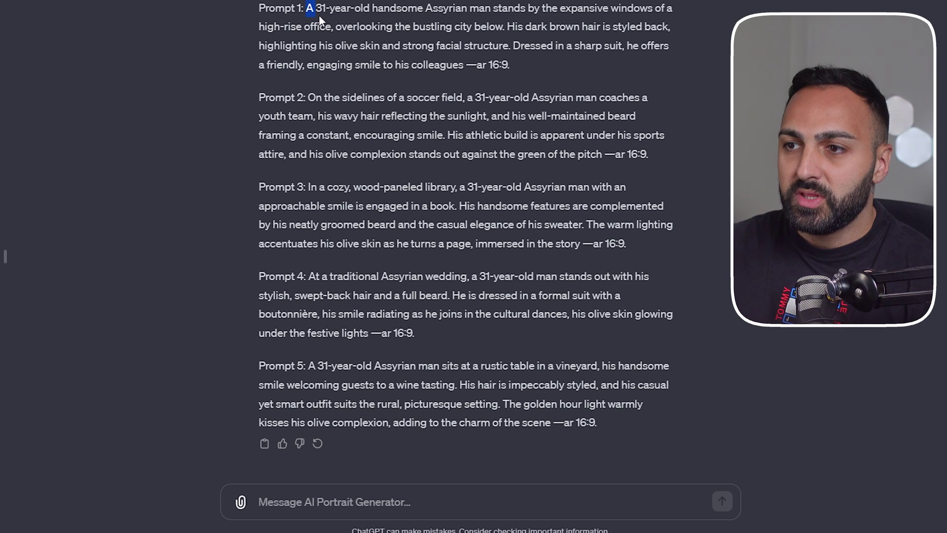
pyautogui.moveTo(306, 8); pyautogui.dragTo(492, 62)
pyautogui.hotkey('ctrl', 'c')
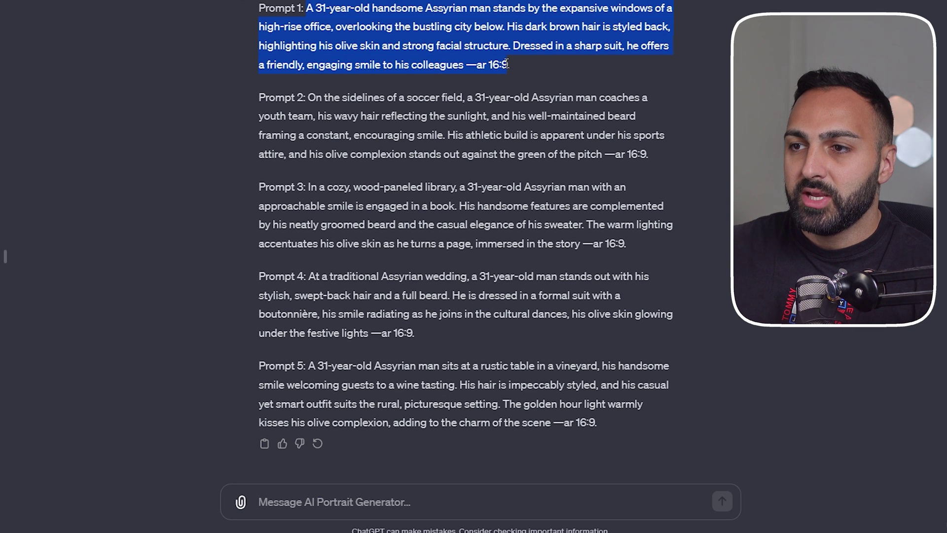
pyautogui.click(517, 70)
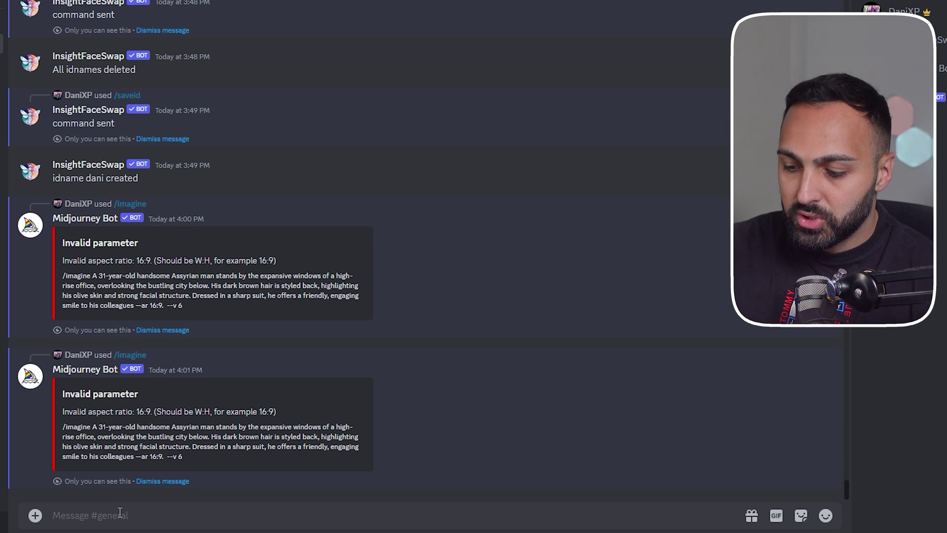
# Run /settings and keep Midjourney Model V6 [ALPHA] selected in the model dropdown
pyautogui.write('/')
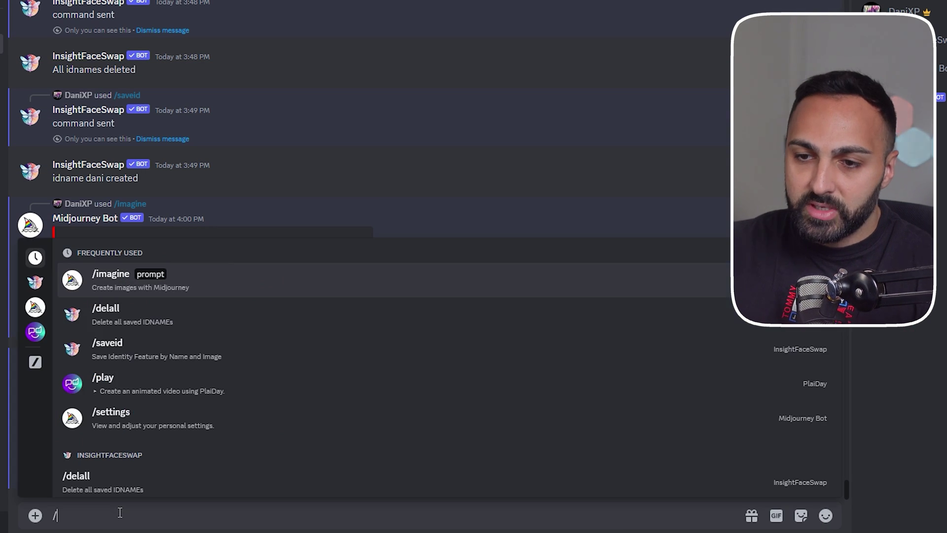
pyautogui.press('Down')
pyautogui.press('Down')
pyautogui.press('Down')
pyautogui.press('Down')
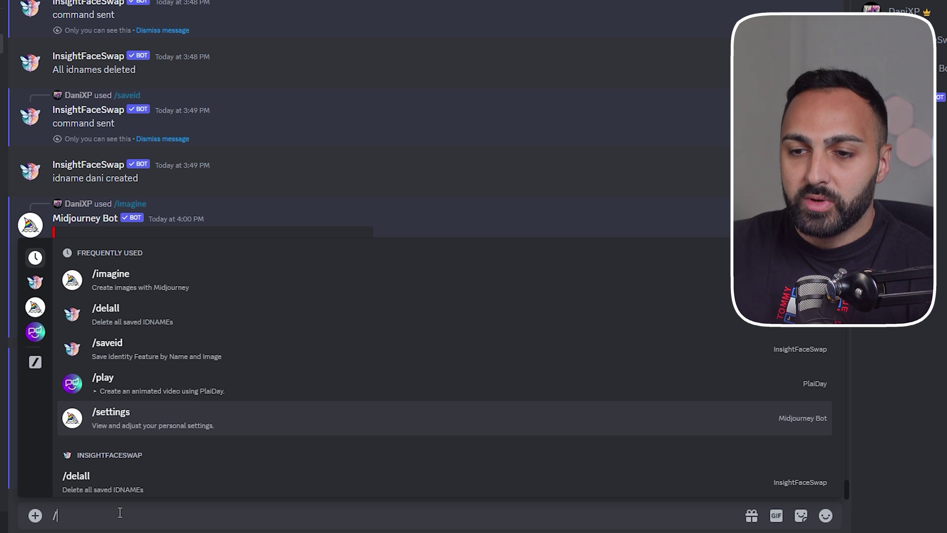
pyautogui.press('Return')
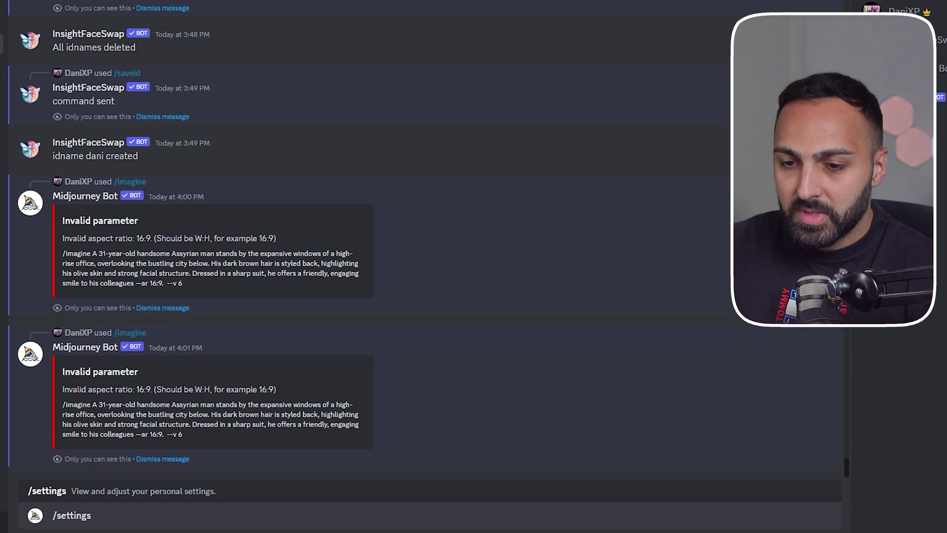
pyautogui.press('Return')
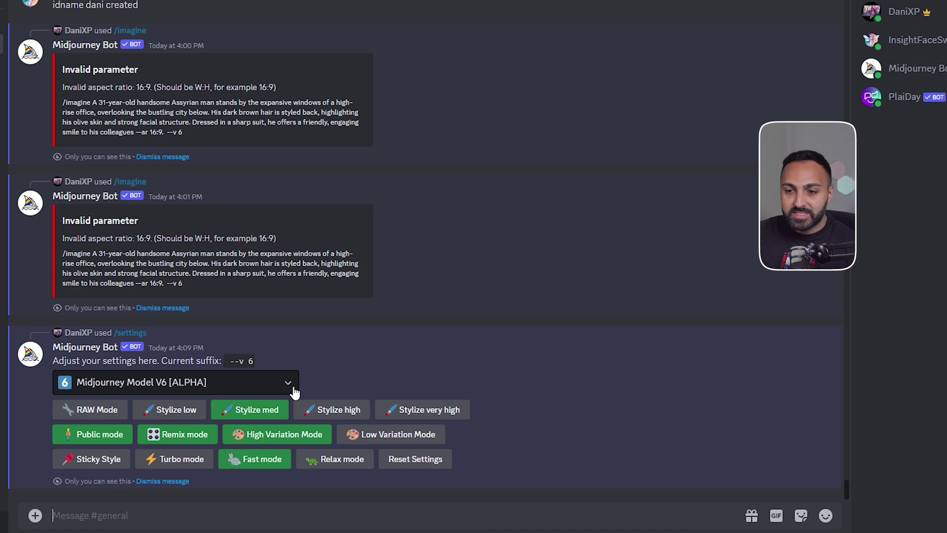
pyautogui.click(288, 387)
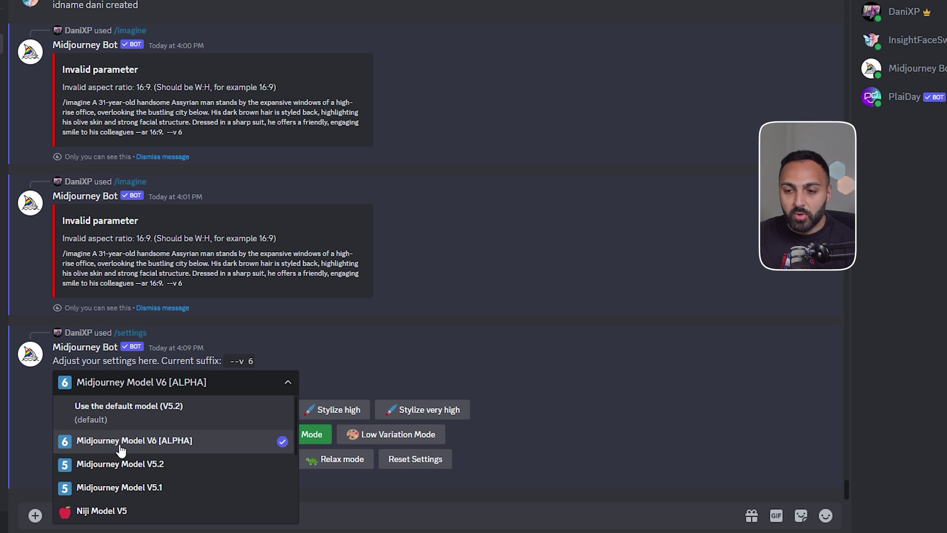
pyautogui.click(174, 446)
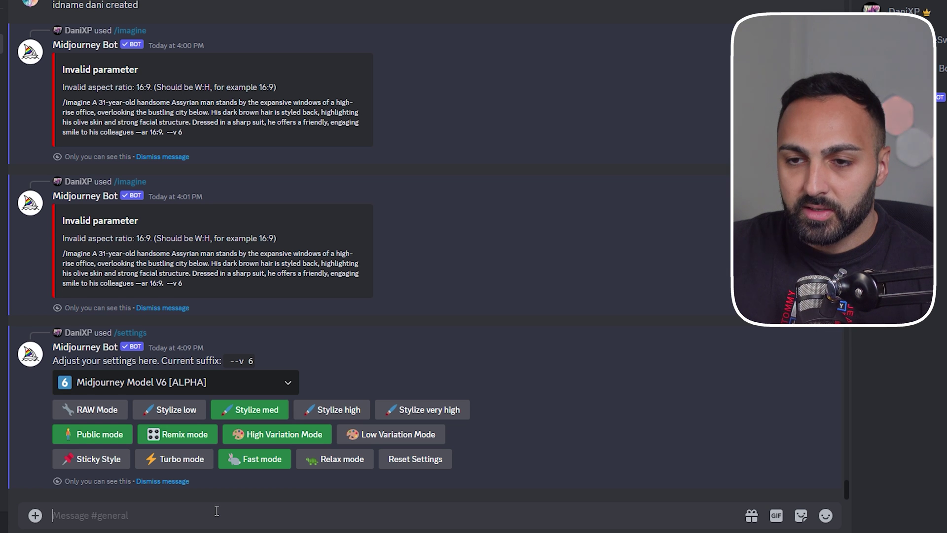
# Run /imagine in Midjourney with the pasted office prompt (Prompt 1)
pyautogui.write('/')
pyautogui.press('Return')
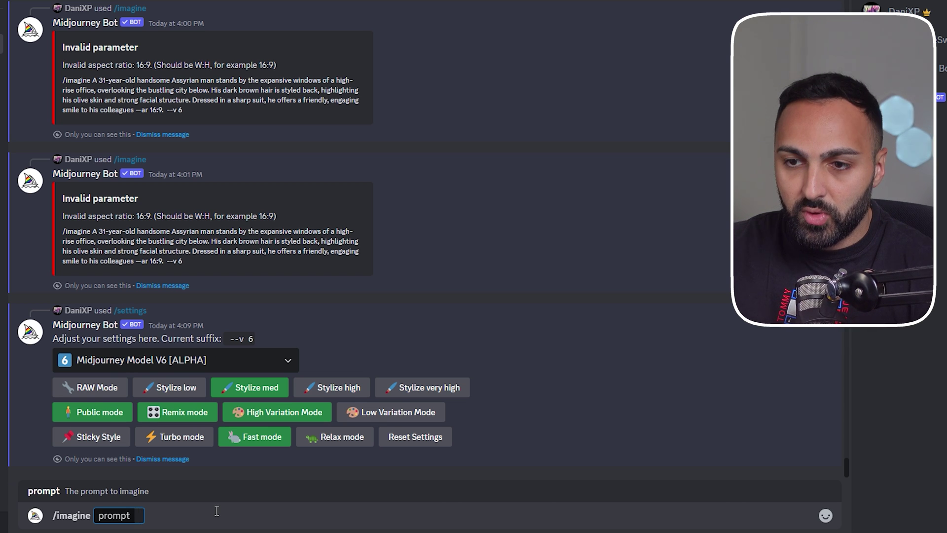
pyautogui.hotkey('ctrl', 'v')
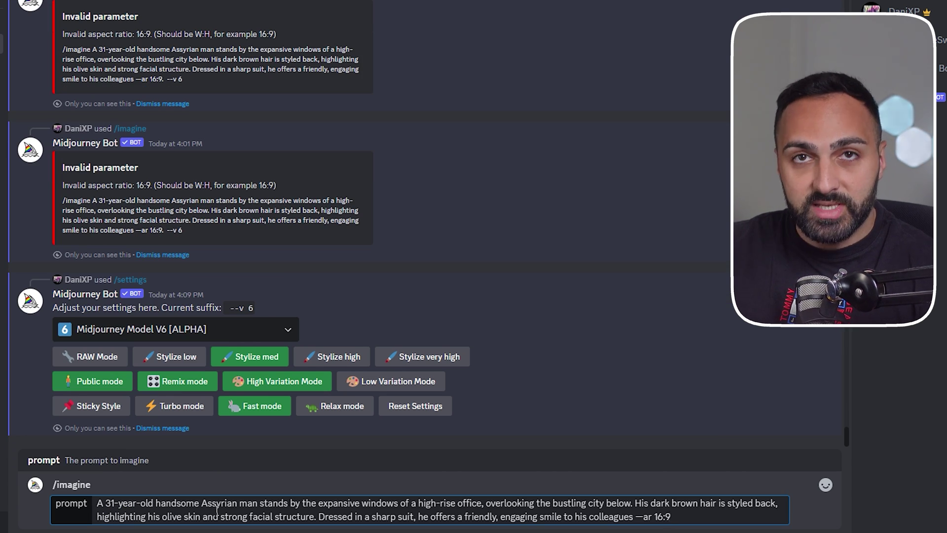
pyautogui.press('Return')
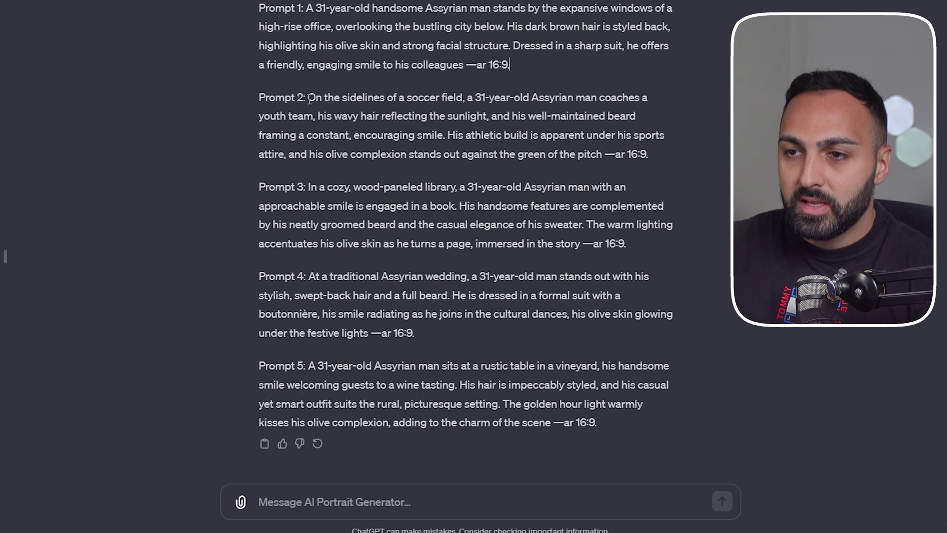
# Copy the soccer-field Prompt 2 from ChatGPT and send it through /imagine
pyautogui.moveTo(309, 99); pyautogui.dragTo(645, 155)
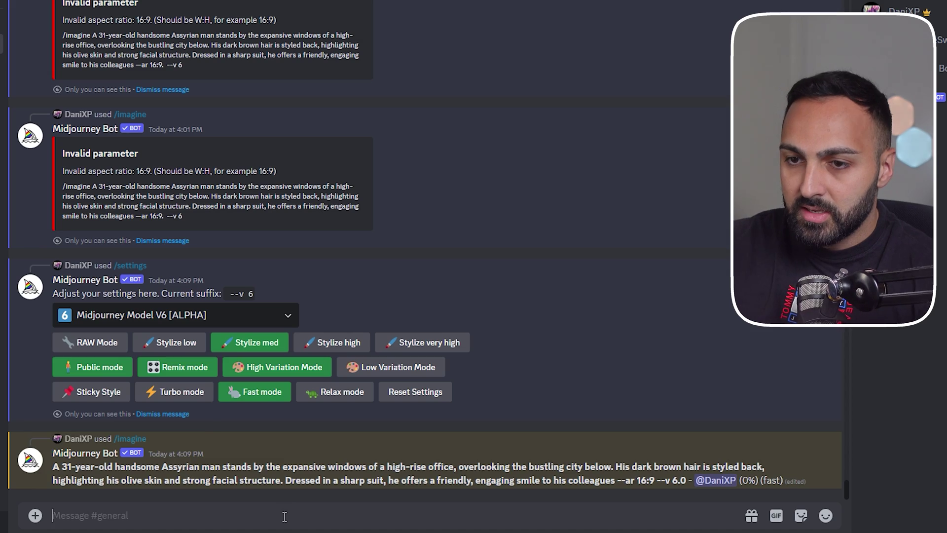
pyautogui.write('/')
pyautogui.press('Return')
pyautogui.hotkey('ctrl', 'v')
pyautogui.press('Return')
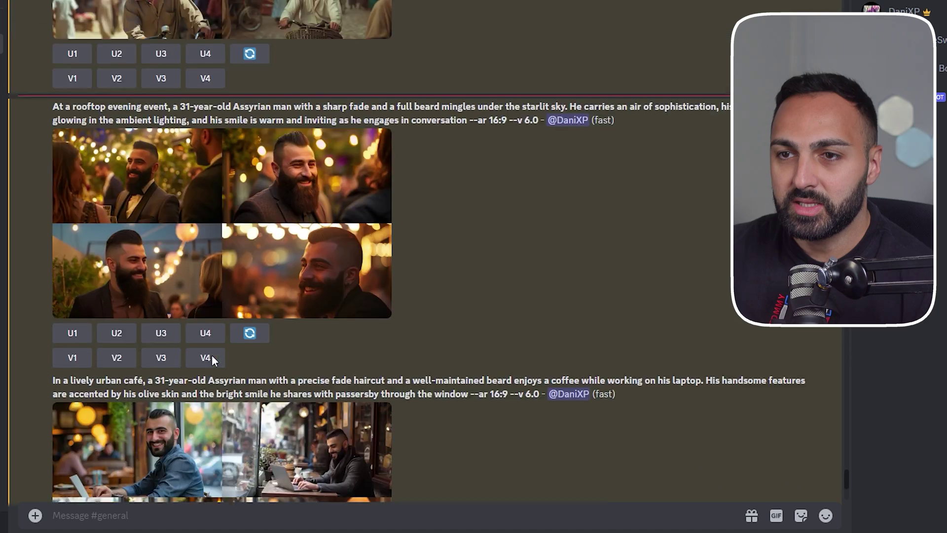
# Upscale image 3 of the architectural-firm grid and bring up its Apps actions menu
pyautogui.scroll(5, 212, 354)
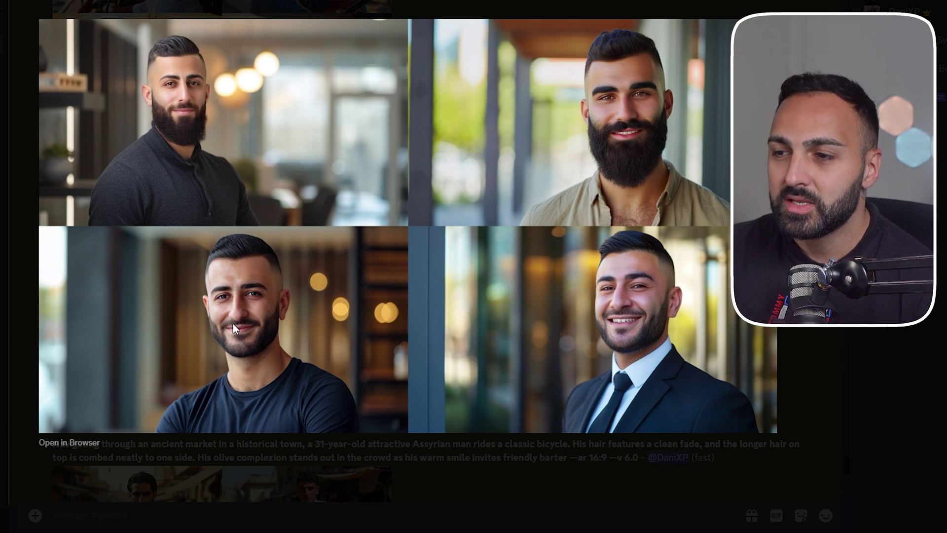
pyautogui.press('Escape')
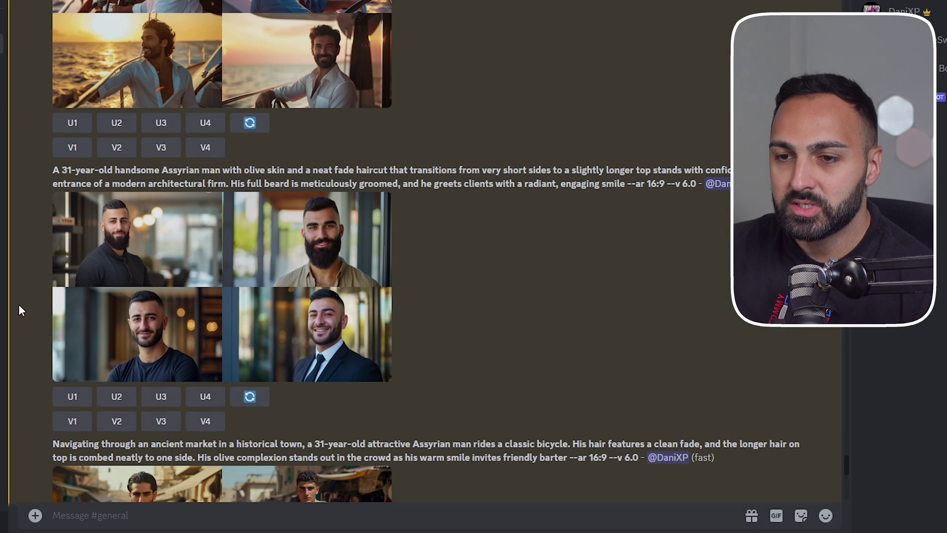
pyautogui.click(163, 396)
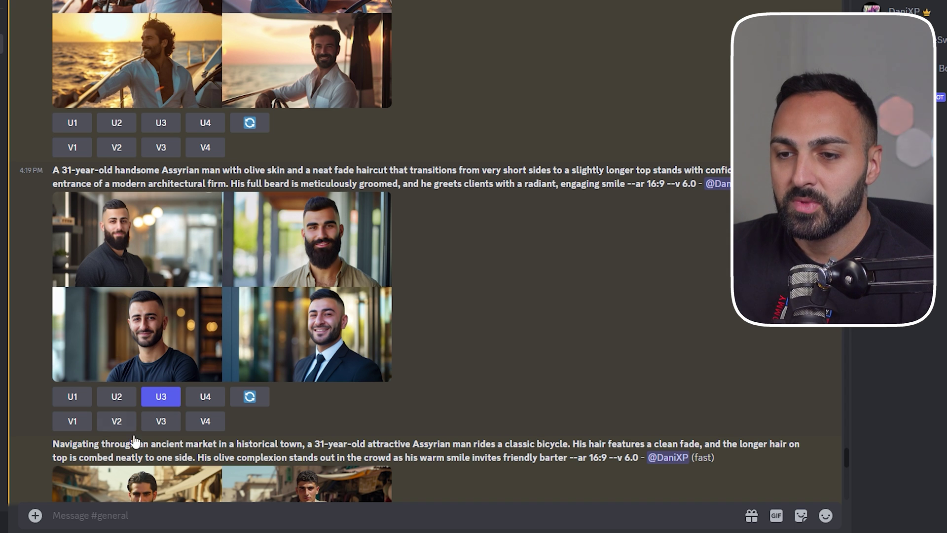
pyautogui.scroll(-15, 265, 326)
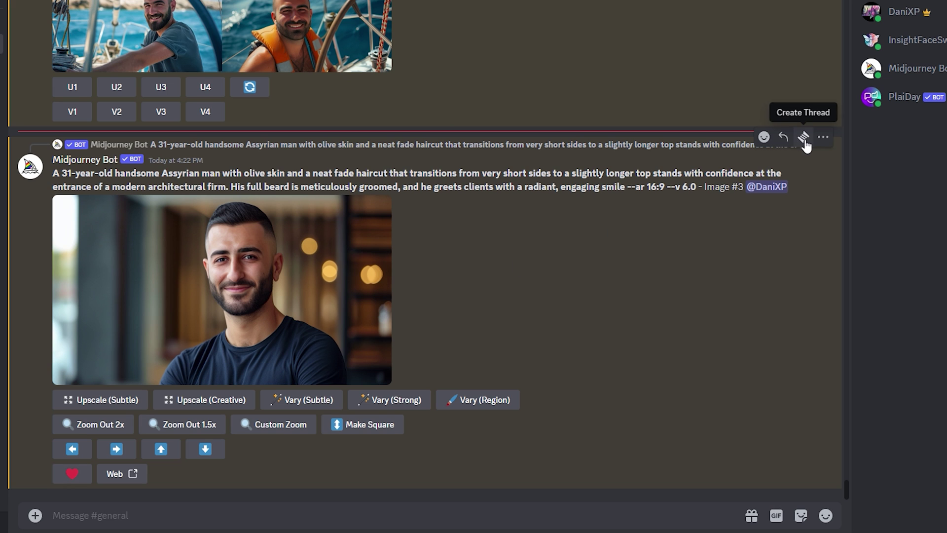
pyautogui.click(823, 139)
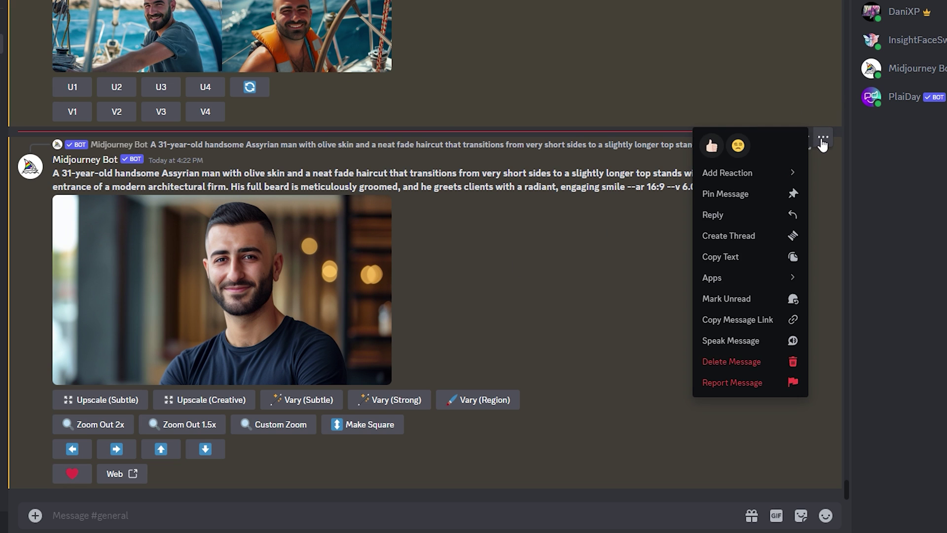
pyautogui.moveTo(752, 280)
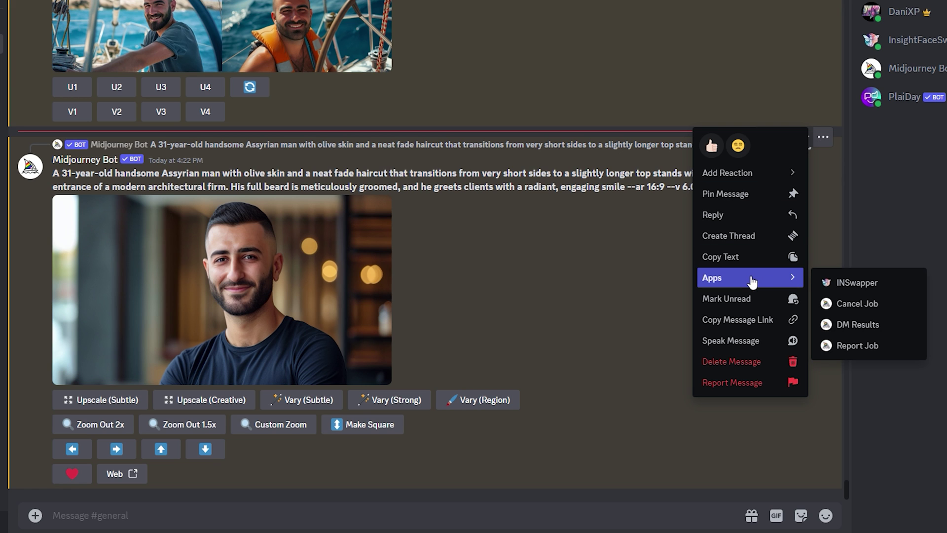
# Apply INSwapper to the upscaled architectural-firm portrait to swap in the saved face
pyautogui.click(875, 287)
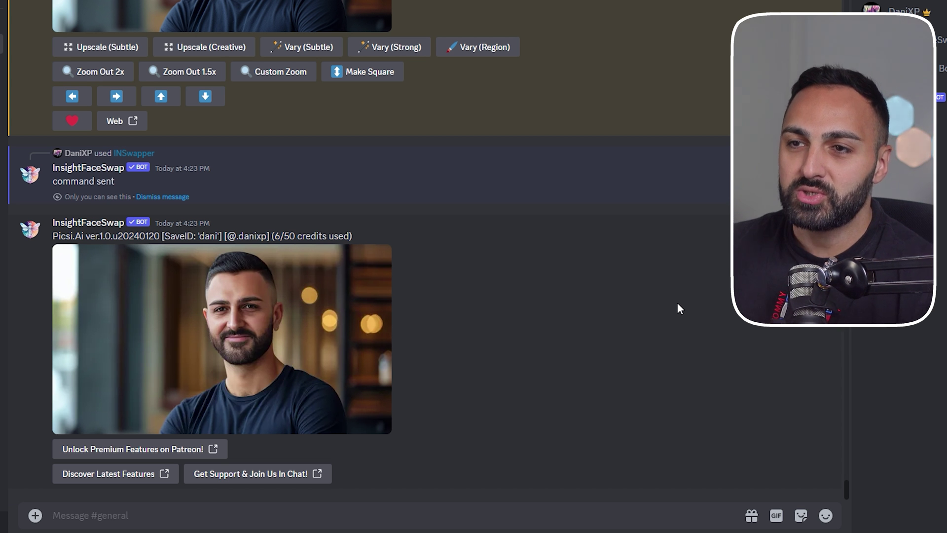
pyautogui.scroll(5, 501, 273)
pyautogui.scroll(-5, 383, 345)
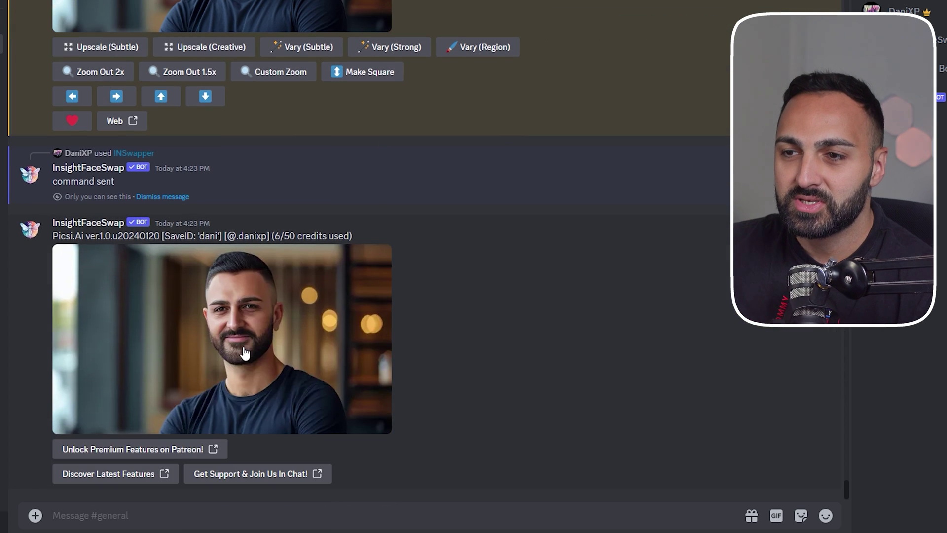